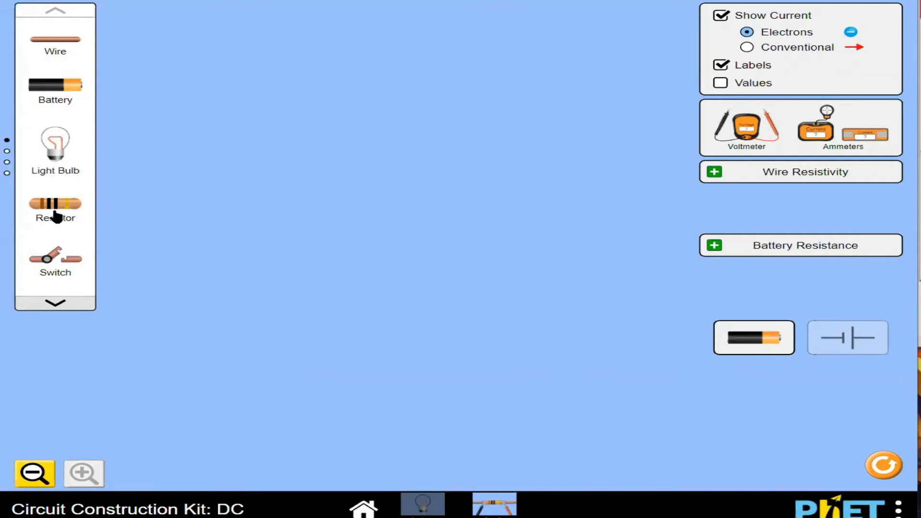
pyautogui.click(56, 304)
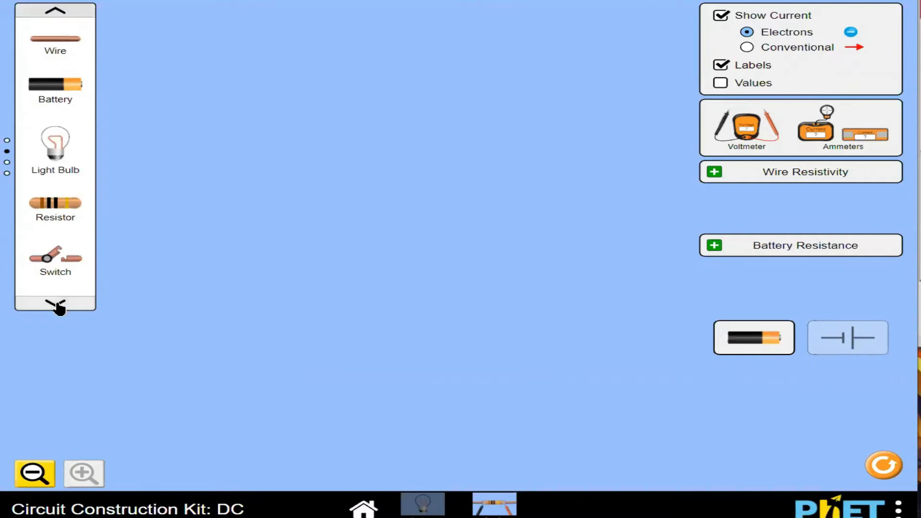
pyautogui.click(55, 10)
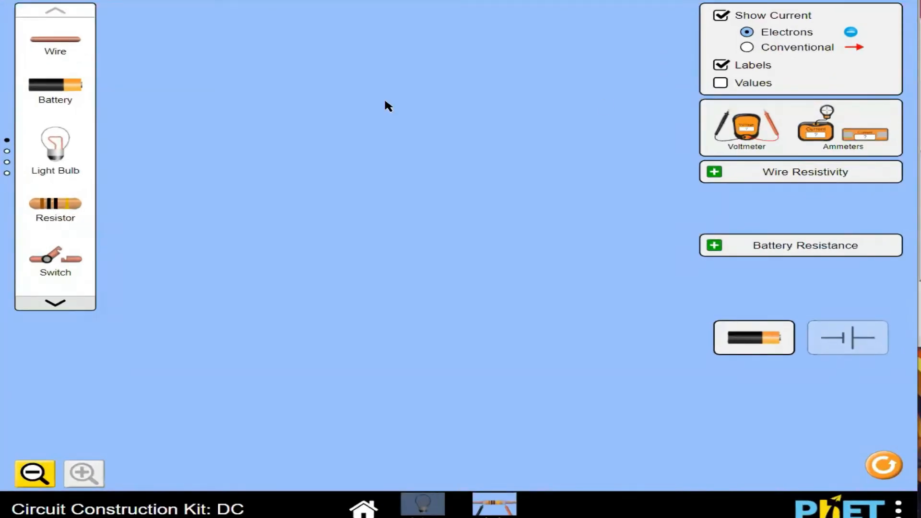
# Place a resistor near the top of the workspace and set its resistance to 20 ohms
pyautogui.moveTo(50, 214); pyautogui.dragTo(216, 135)
pyautogui.click(223, 133)
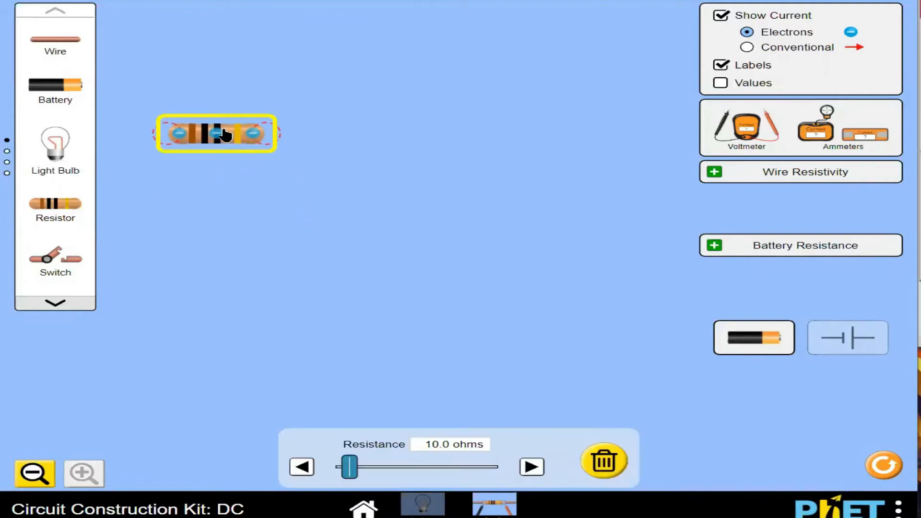
pyautogui.moveTo(353, 473)
pyautogui.mouseDown()
pyautogui.moveTo(382, 475)
pyautogui.moveTo(369, 475)
pyautogui.mouseUp()
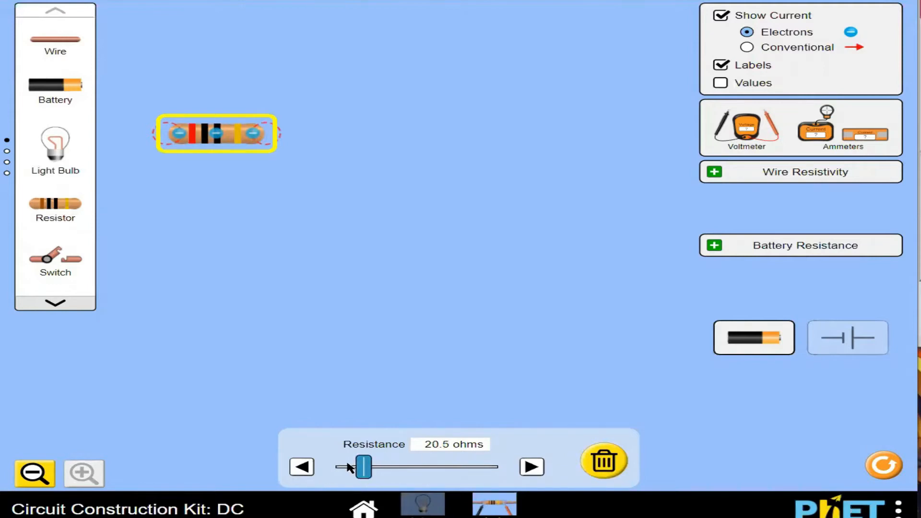
pyautogui.click(303, 212)
# Connect a short wire to the left end of the 20-ohm resistor and align both parts horizontally
pyautogui.moveTo(231, 138); pyautogui.dragTo(249, 122)
pyautogui.moveTo(56, 42); pyautogui.dragTo(141, 121)
pyautogui.moveTo(233, 123); pyautogui.dragTo(222, 90)
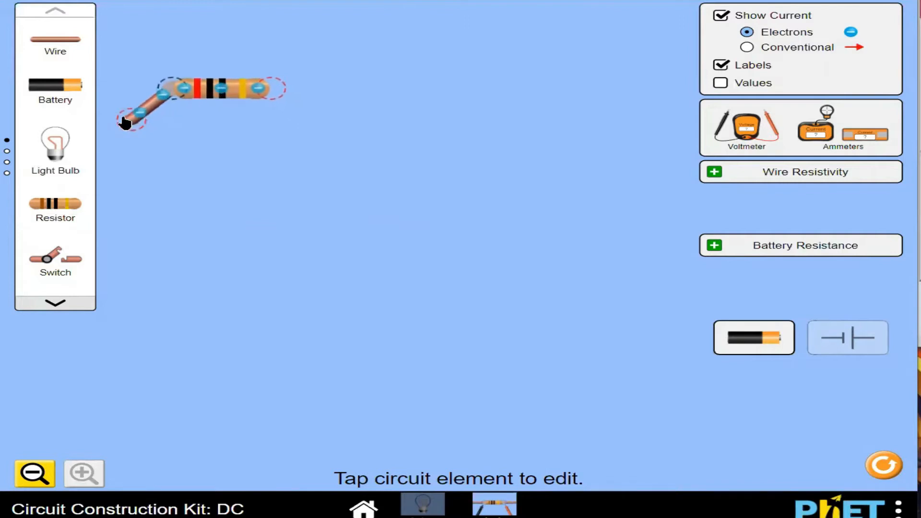
pyautogui.moveTo(120, 112); pyautogui.dragTo(119, 92)
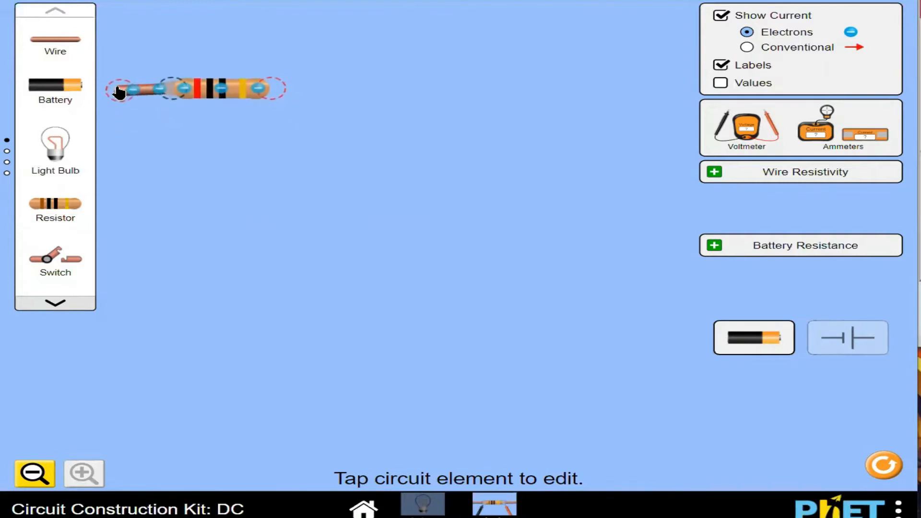
# Run a long vertical wire down from the short wire's free end, then a horizontal wire rightward from its lower end, and straighten the corner
pyautogui.moveTo(76, 61); pyautogui.dragTo(119, 91)
pyautogui.moveTo(207, 156); pyautogui.dragTo(113, 323)
pyautogui.click(215, 301)
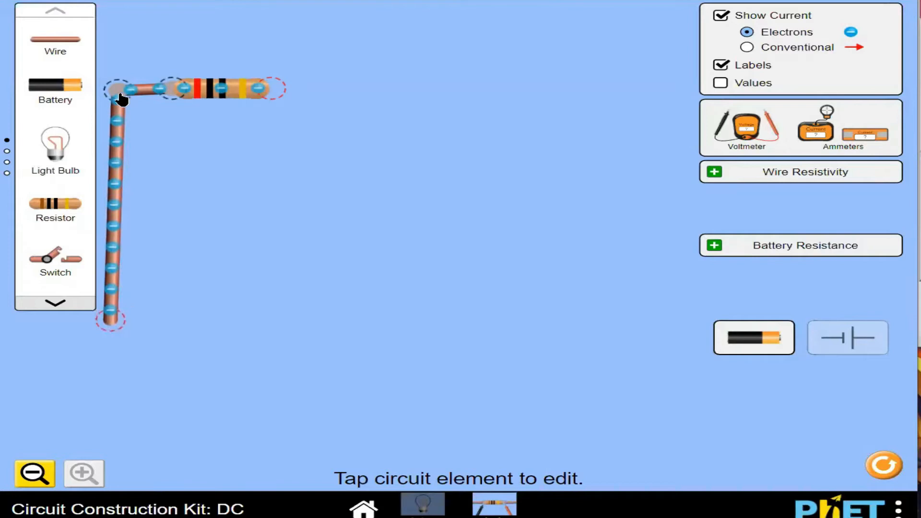
pyautogui.moveTo(121, 100); pyautogui.dragTo(117, 96)
pyautogui.moveTo(247, 92); pyautogui.dragTo(290, 89)
pyautogui.moveTo(52, 41); pyautogui.dragTo(253, 332)
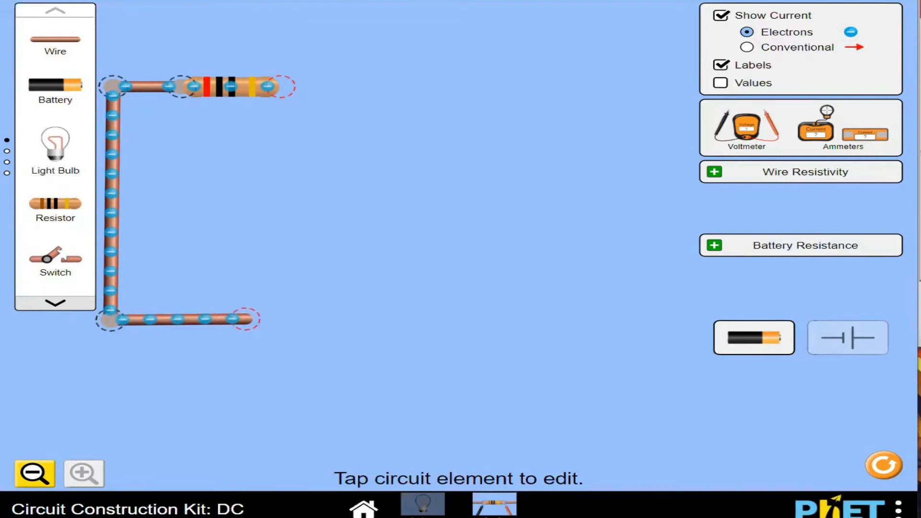
# Attach a battery to the free end of the bottom wire and set its voltage to 12 volts
pyautogui.moveTo(46, 95); pyautogui.dragTo(363, 317)
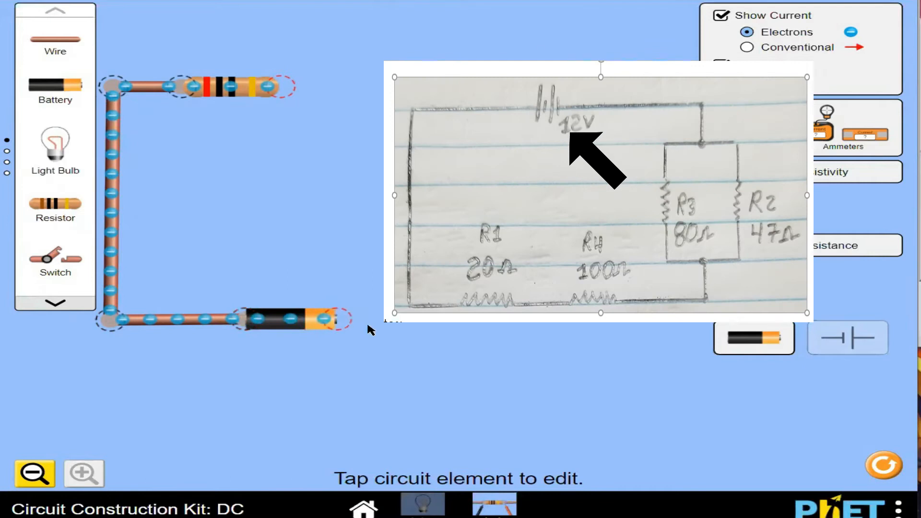
pyautogui.click(306, 327)
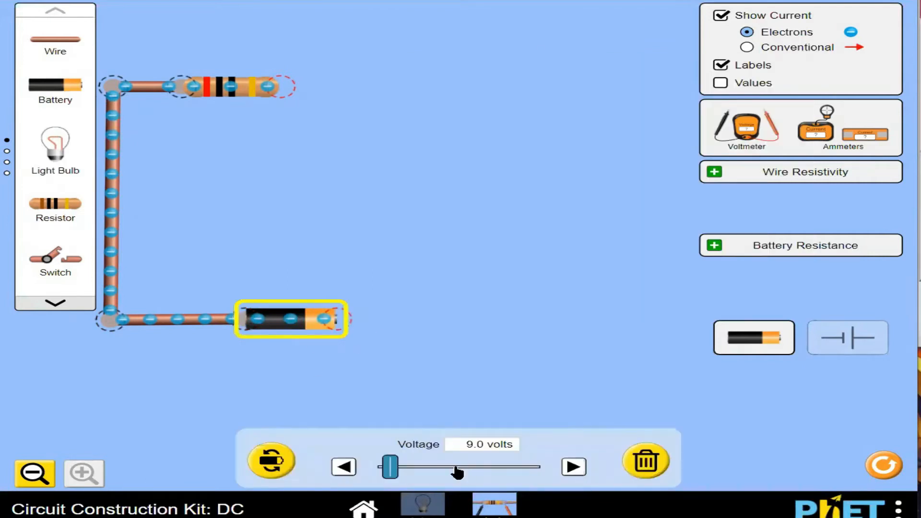
pyautogui.click(575, 467)
pyautogui.click(575, 467)
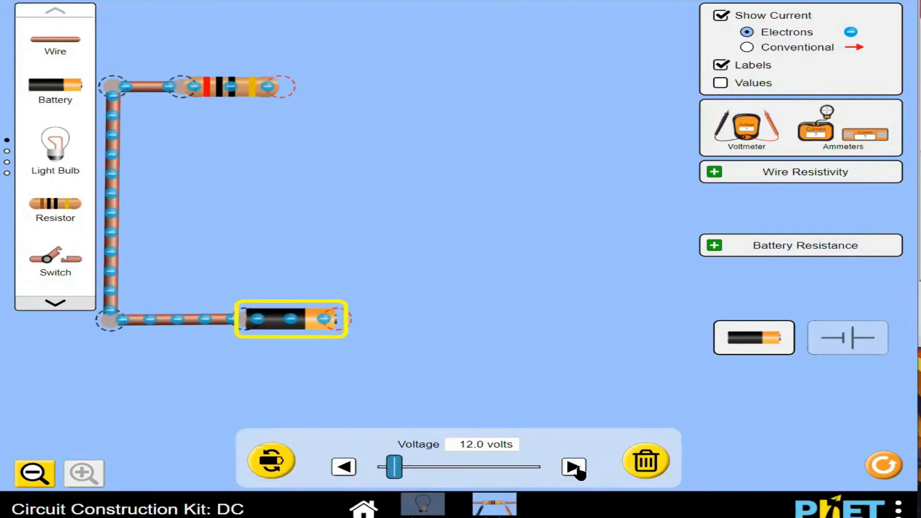
pyautogui.click(474, 284)
# Extend the bottom side from the battery's positive end with a short wire, an open switch and another wire
pyautogui.moveTo(61, 44); pyautogui.dragTo(407, 325)
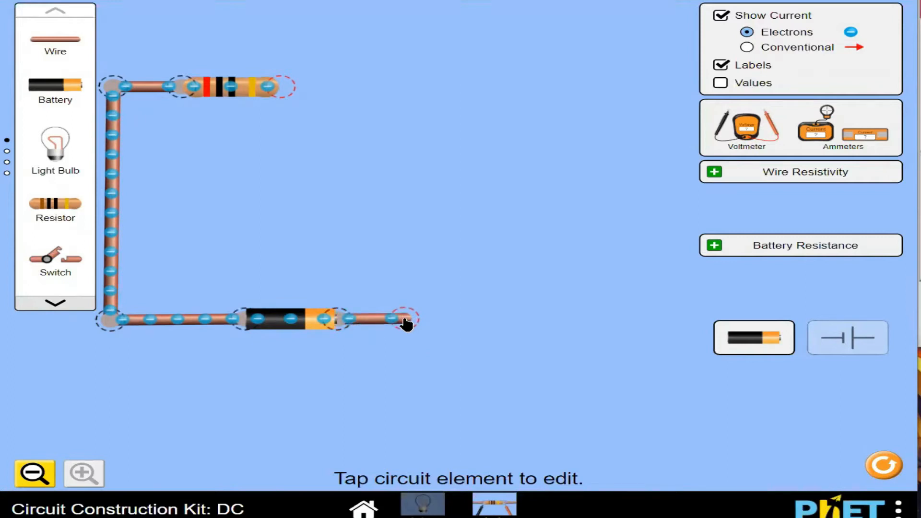
pyautogui.click(285, 331)
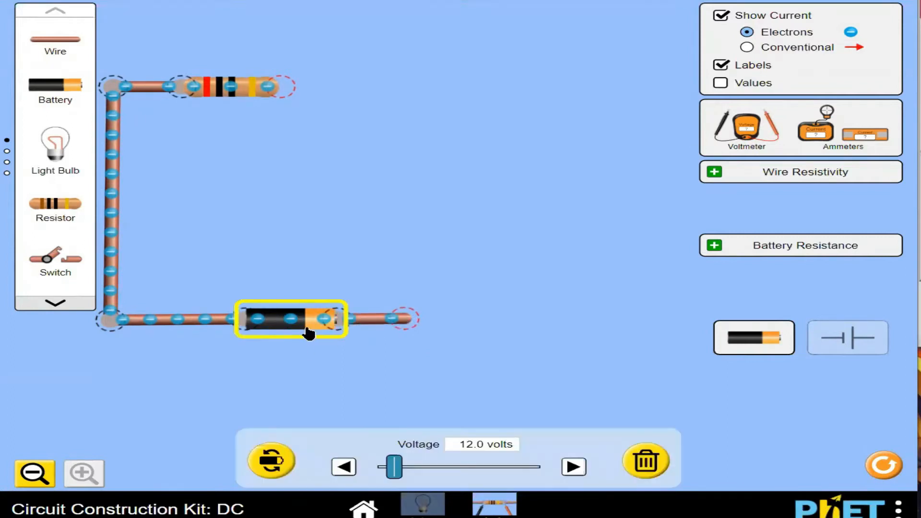
pyautogui.click(403, 321)
pyautogui.click(432, 258)
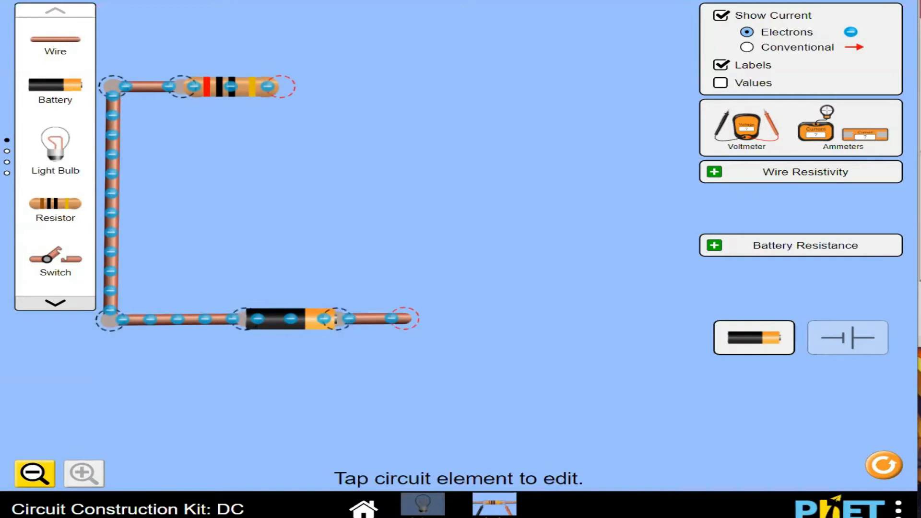
pyautogui.moveTo(62, 261); pyautogui.dragTo(460, 329)
pyautogui.moveTo(60, 40); pyautogui.dragTo(542, 322)
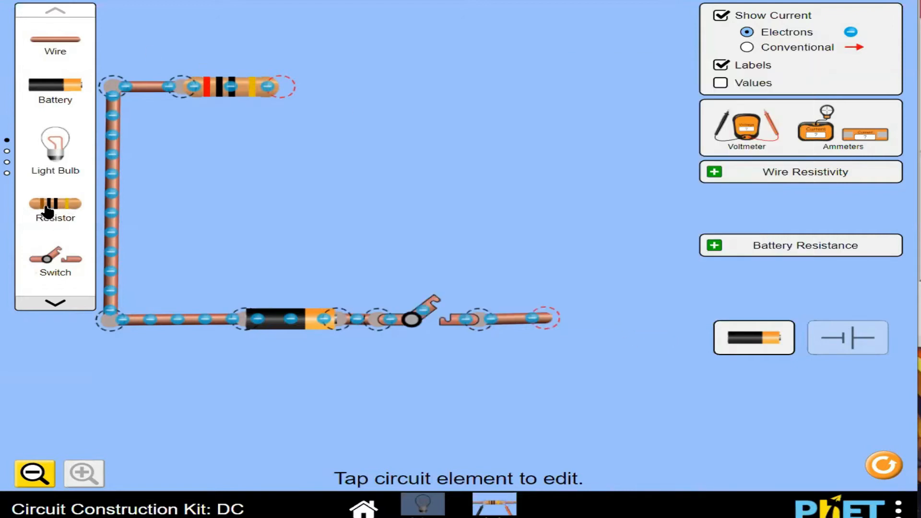
# Add a resistor to the end of the wire after the switch and set its resistance to 100 ohms
pyautogui.moveTo(48, 211); pyautogui.dragTo(572, 320)
pyautogui.click(573, 319)
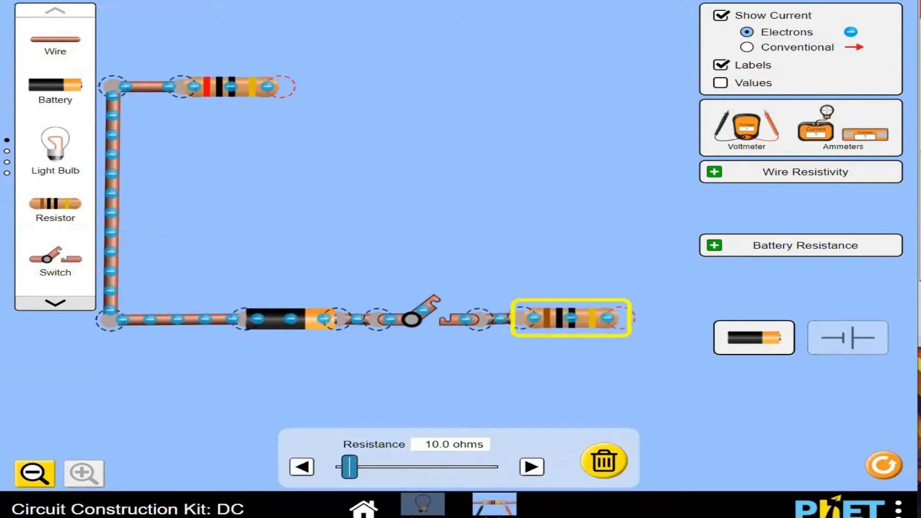
pyautogui.moveTo(349, 475); pyautogui.dragTo(471, 477)
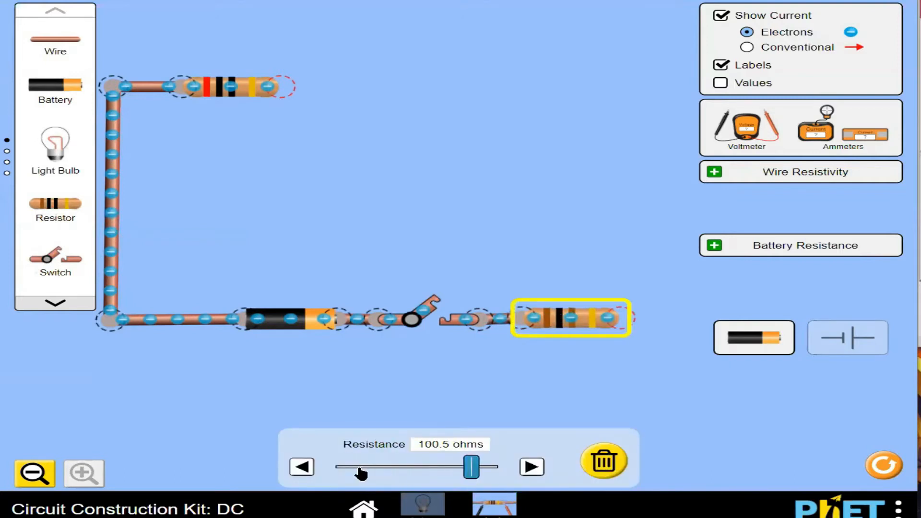
pyautogui.click(302, 469)
pyautogui.click(531, 467)
pyautogui.click(542, 234)
# Run wires from the 100-ohm resistor to the right corner, up the right side and back along the top, leaving a gap
pyautogui.moveTo(62, 46); pyautogui.dragTo(662, 326)
pyautogui.moveTo(71, 46); pyautogui.dragTo(658, 94)
pyautogui.moveTo(51, 43); pyautogui.dragTo(541, 88)
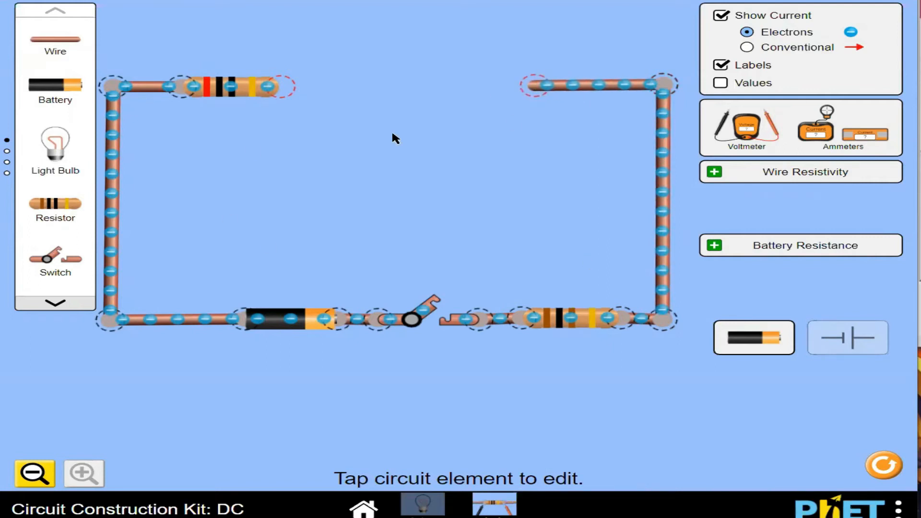
# Place two resistors one above the other in the top gap and add a wire to each end of the upper one
pyautogui.moveTo(45, 206); pyautogui.dragTo(415, 46)
pyautogui.moveTo(49, 209); pyautogui.dragTo(412, 111)
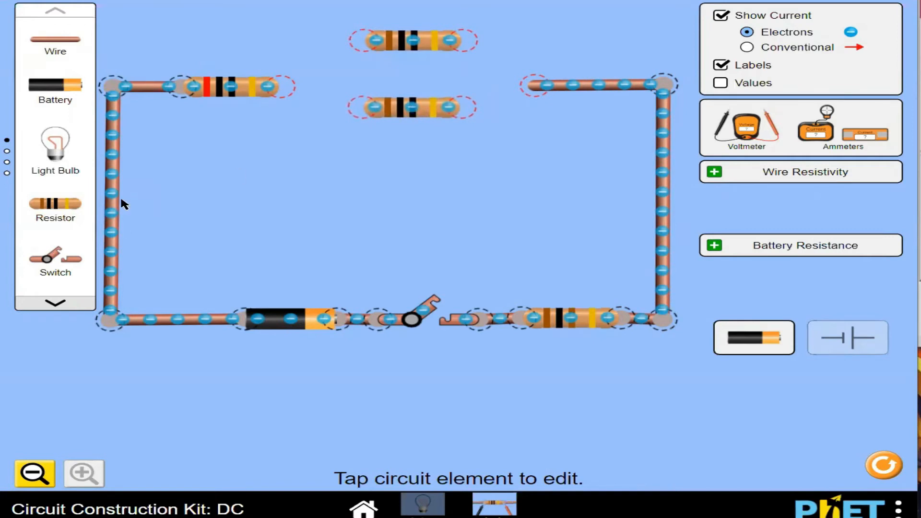
pyautogui.moveTo(42, 53); pyautogui.dragTo(284, 38)
pyautogui.moveTo(72, 49); pyautogui.dragTo(540, 43)
# Attach a wire to each end of the lower gap resistor, shifting the branch down and straightening it
pyautogui.moveTo(82, 40); pyautogui.dragTo(344, 117)
pyautogui.moveTo(408, 106); pyautogui.dragTo(393, 134)
pyautogui.moveTo(298, 119)
pyautogui.mouseDown()
pyautogui.moveTo(288, 143)
pyautogui.moveTo(294, 135)
pyautogui.mouseUp()
pyautogui.moveTo(400, 141); pyautogui.dragTo(400, 147)
pyautogui.moveTo(292, 138); pyautogui.dragTo(289, 145)
pyautogui.moveTo(76, 48); pyautogui.dragTo(499, 143)
pyautogui.moveTo(299, 141); pyautogui.dragTo(296, 143)
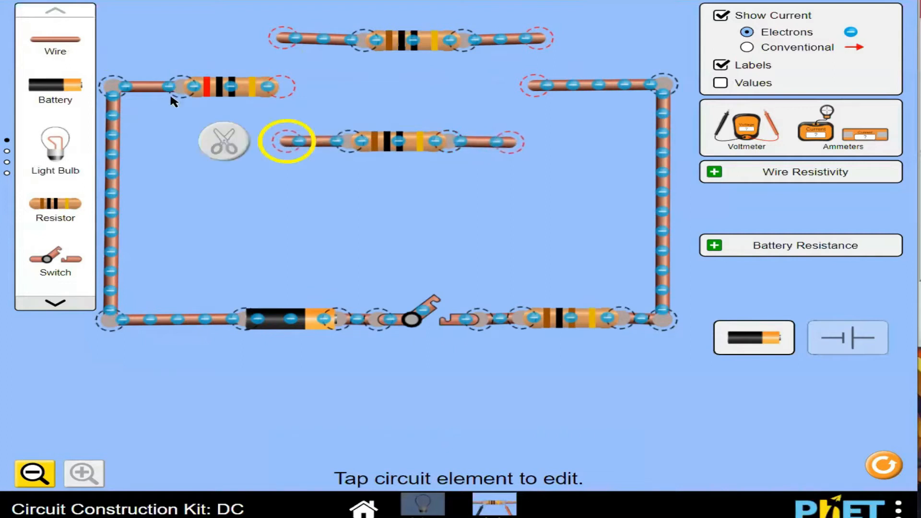
# Connect the lower resistor branch with short wires to the 20-ohm resistor and to the top-right wire
pyautogui.moveTo(54, 41); pyautogui.dragTo(286, 107)
pyautogui.moveTo(282, 148); pyautogui.dragTo(273, 146)
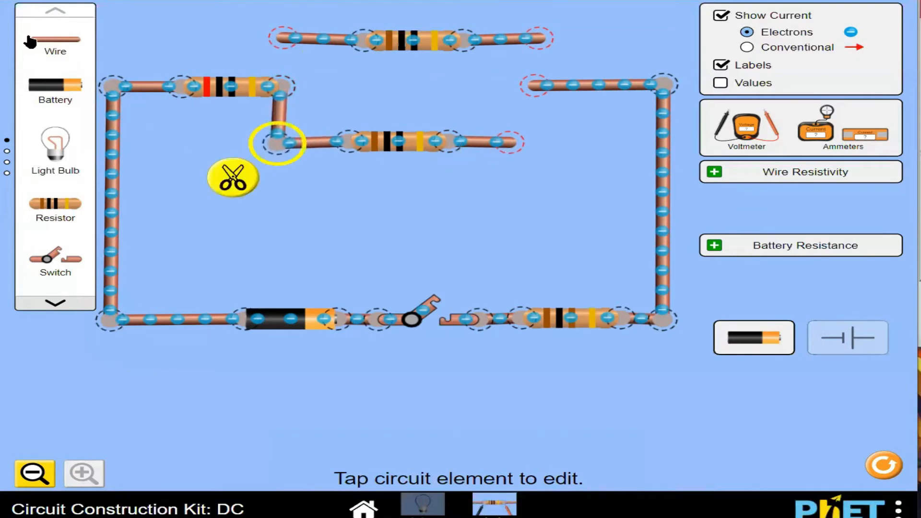
pyautogui.moveTo(49, 43); pyautogui.dragTo(518, 93)
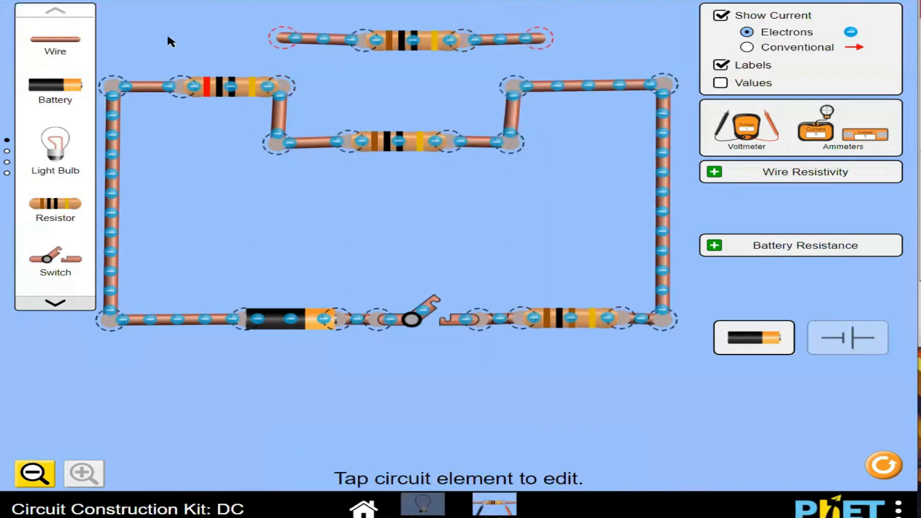
# Wire the upper resistor branch in parallel with the lower one at the same two junctions and straighten the loop
pyautogui.moveTo(39, 49); pyautogui.dragTo(294, 86)
pyautogui.moveTo(41, 38); pyautogui.dragTo(509, 44)
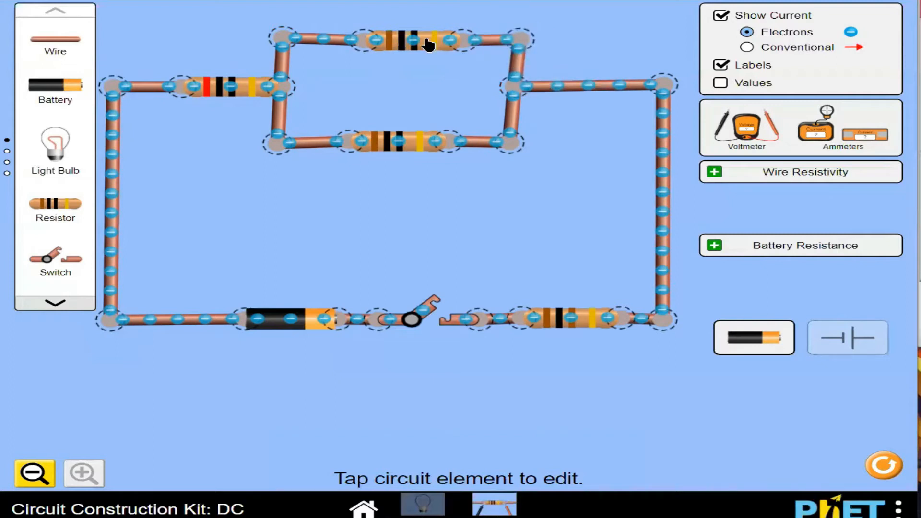
pyautogui.moveTo(428, 43); pyautogui.dragTo(415, 43)
pyautogui.moveTo(508, 43); pyautogui.dragTo(509, 44)
pyautogui.moveTo(288, 42); pyautogui.dragTo(285, 42)
pyautogui.moveTo(505, 44)
pyautogui.mouseDown()
pyautogui.moveTo(495, 43)
pyautogui.moveTo(514, 41)
pyautogui.mouseUp()
pyautogui.moveTo(416, 41); pyautogui.dragTo(415, 41)
pyautogui.click(435, 265)
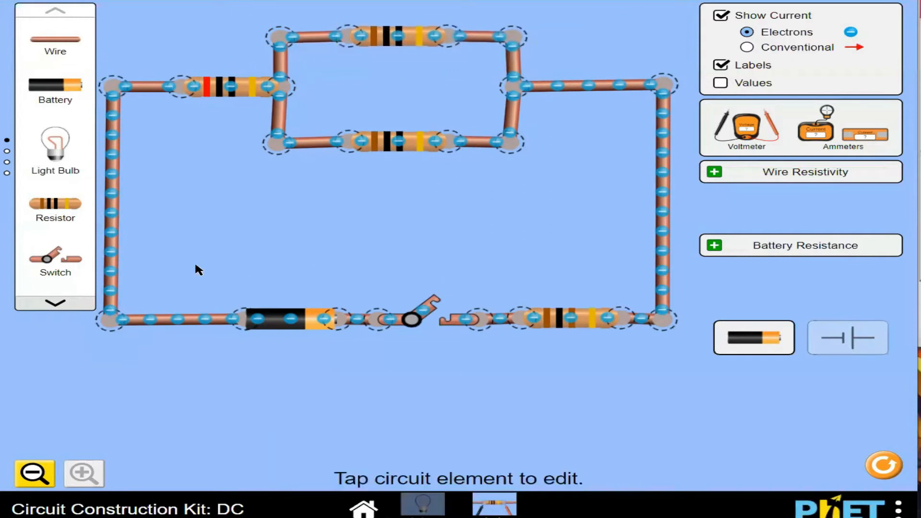
# Close the switch and set the battery's voltage to 120 volts
pyautogui.click(432, 308)
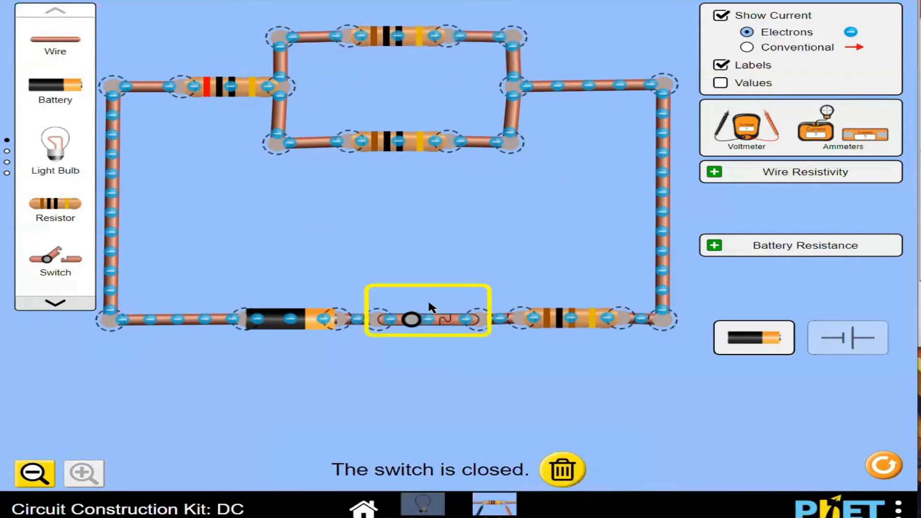
pyautogui.click(522, 224)
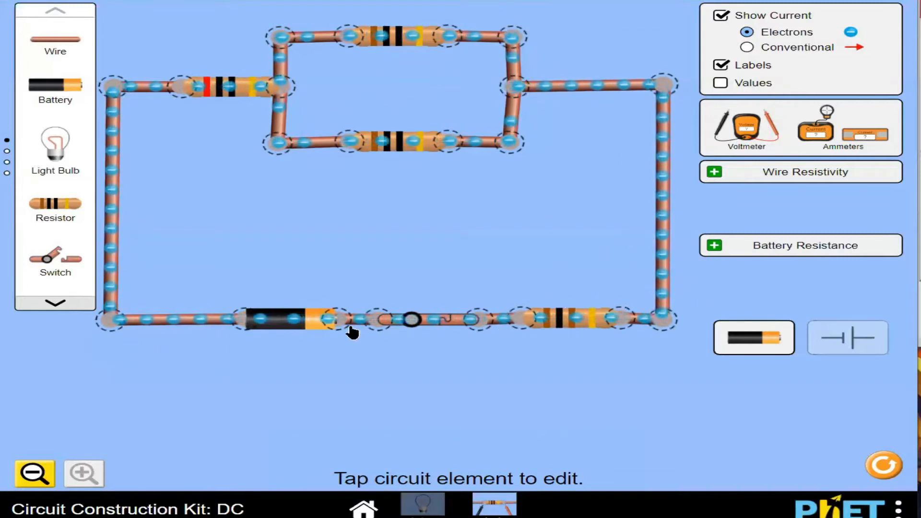
pyautogui.click(308, 328)
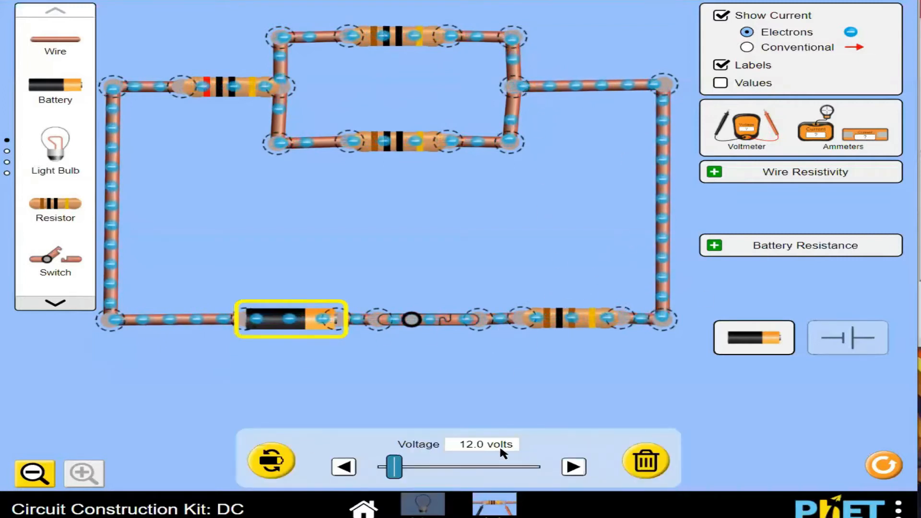
pyautogui.moveTo(396, 475); pyautogui.dragTo(566, 485)
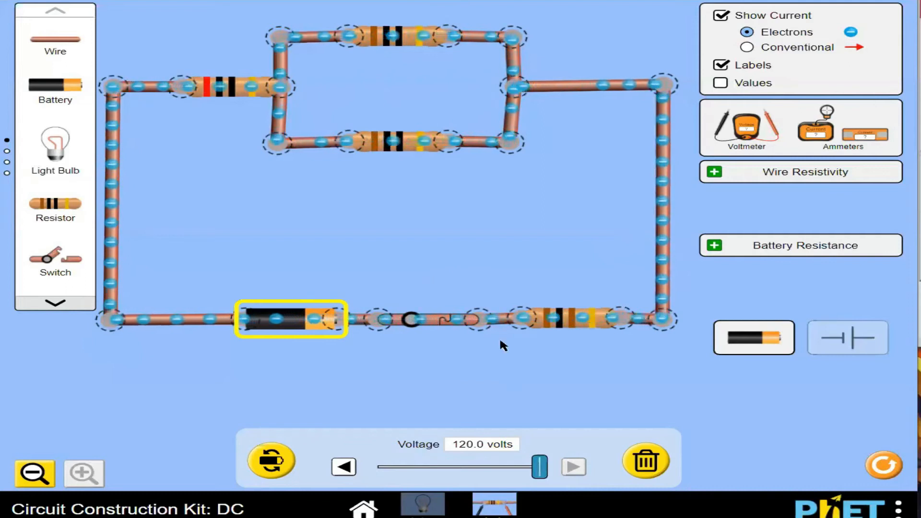
# Show the component values and set the upper parallel resistor's resistance to 47 ohms
pyautogui.click(744, 87)
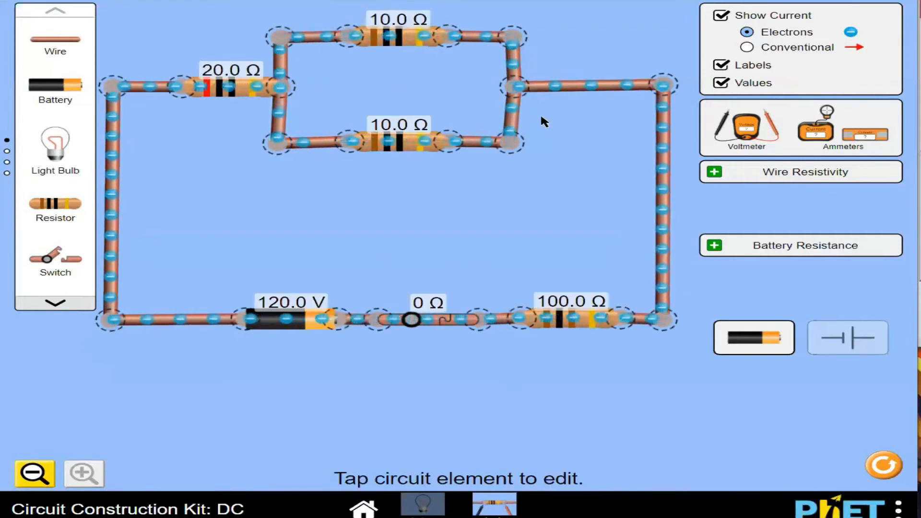
pyautogui.click(404, 39)
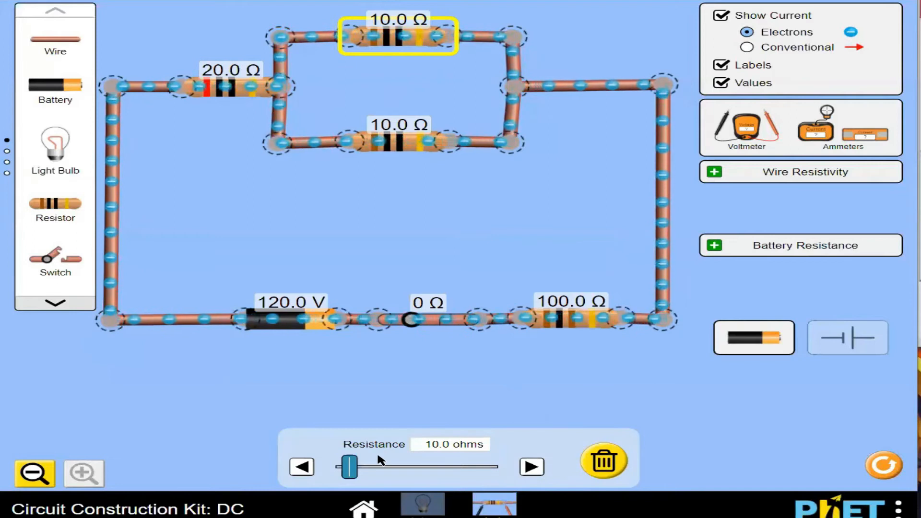
pyautogui.moveTo(350, 467); pyautogui.dragTo(400, 474)
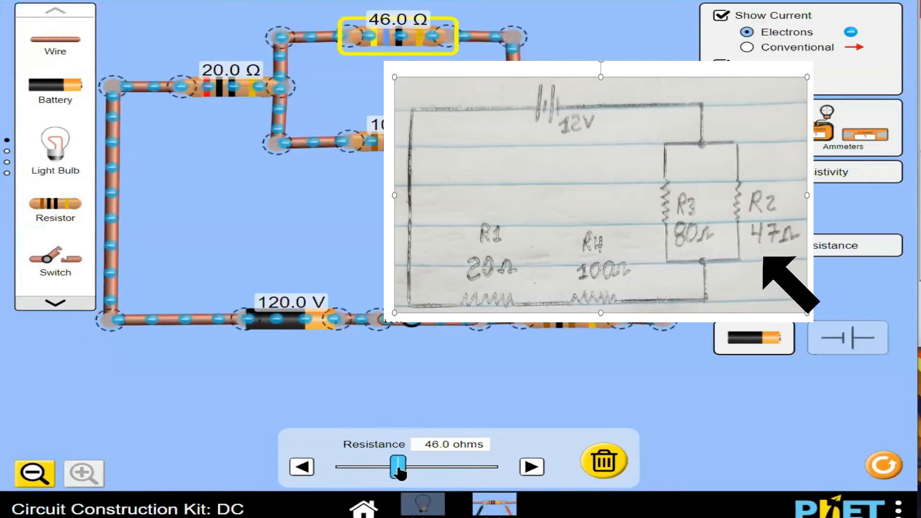
pyautogui.click(532, 467)
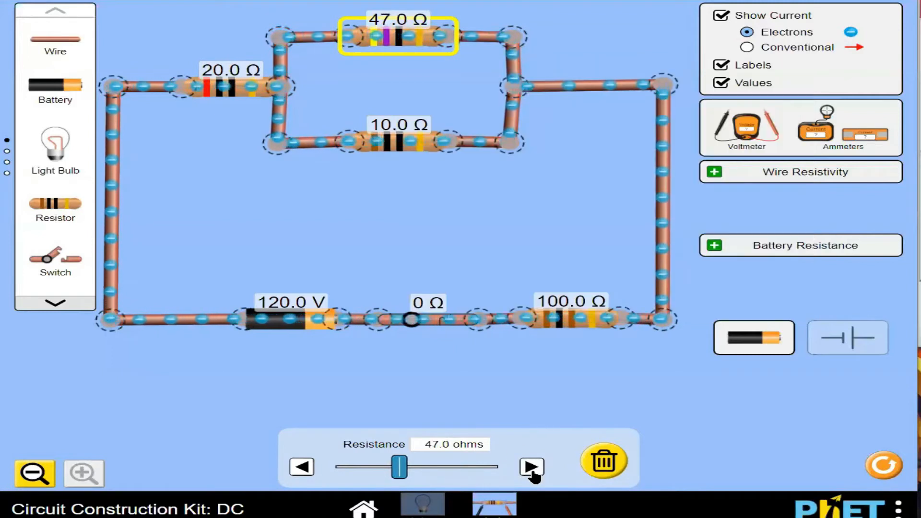
# Set the lower parallel resistor's resistance to 87 ohms
pyautogui.click(414, 147)
pyautogui.click(415, 147)
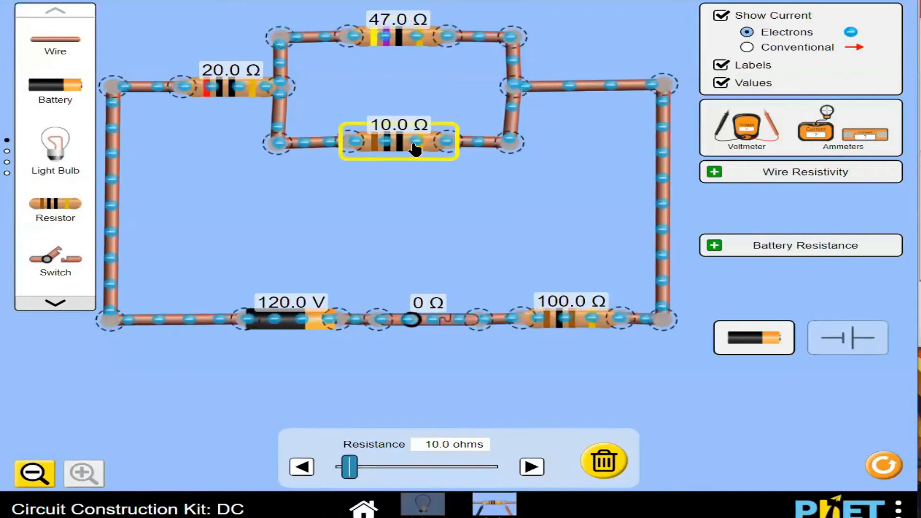
pyautogui.moveTo(350, 468); pyautogui.dragTo(447, 472)
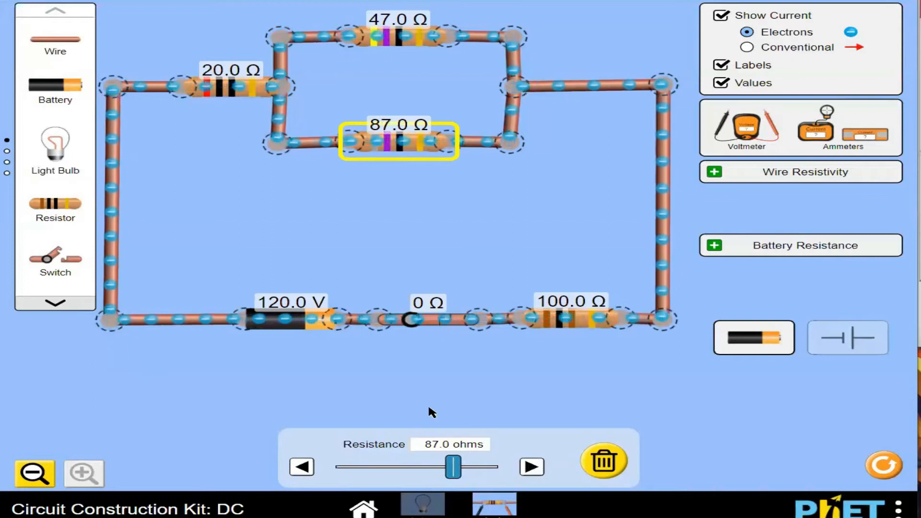
pyautogui.click(465, 265)
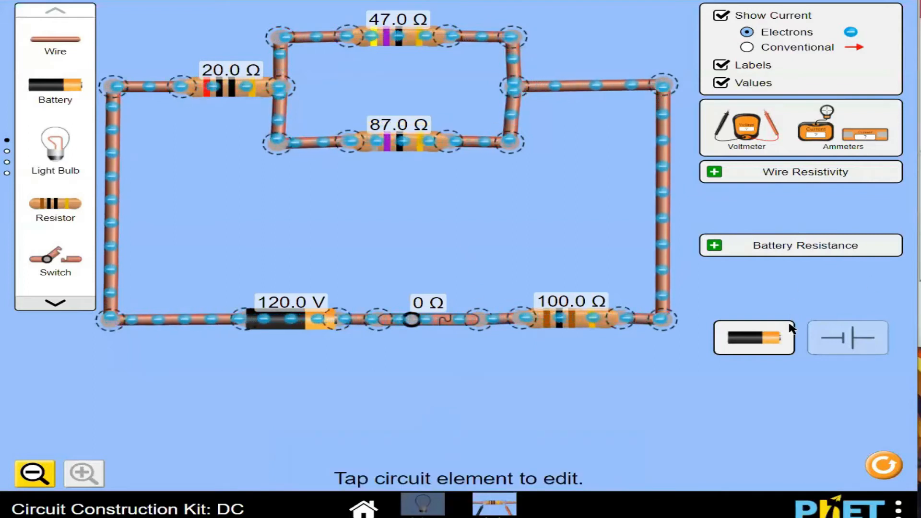
# Check the circuit as schematic symbols, return to lifelike components, and set the lower parallel resistor's resistance to 80 ohms
pyautogui.click(858, 347)
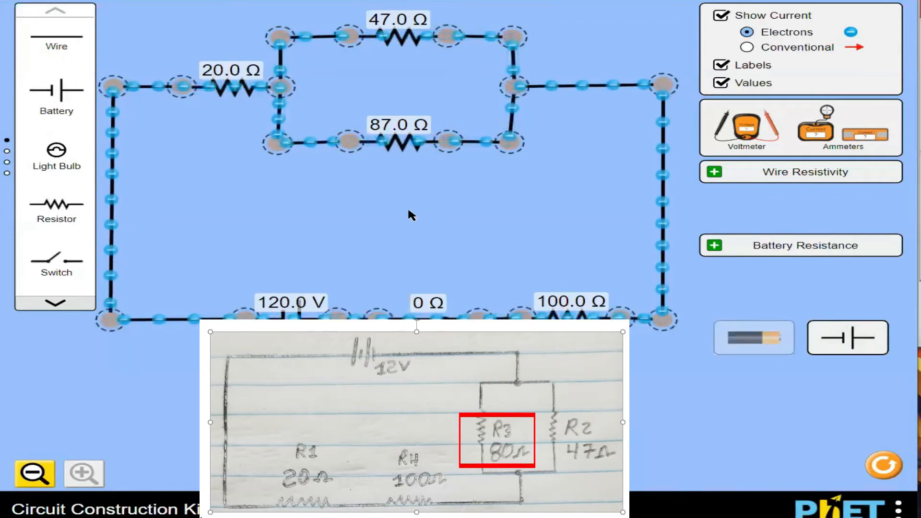
pyautogui.click(748, 337)
pyautogui.click(420, 143)
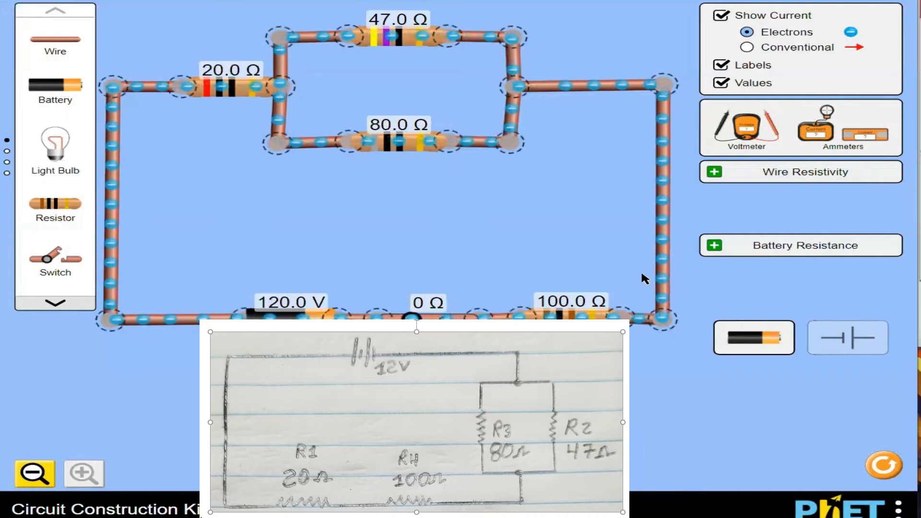
# View the circuit with schematic symbols and return to lifelike components to compare them, checking the battery's voltage setting
pyautogui.click(868, 337)
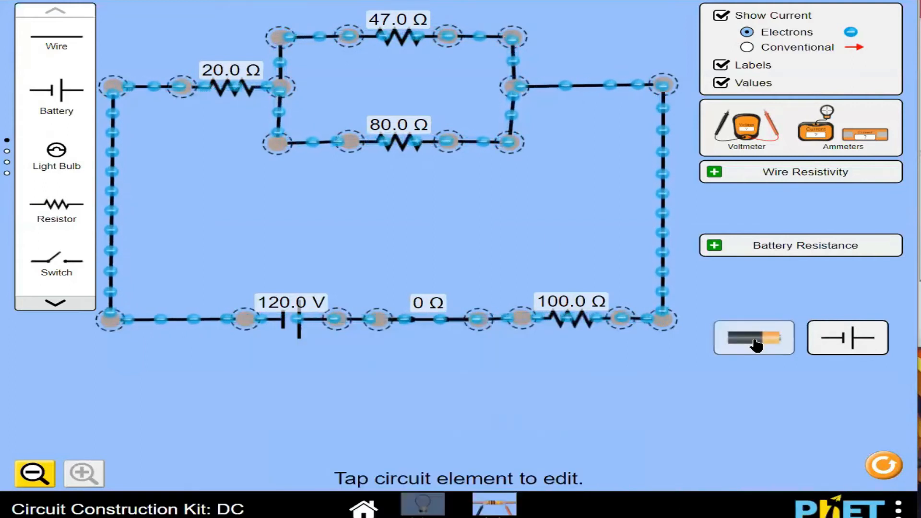
pyautogui.click(754, 338)
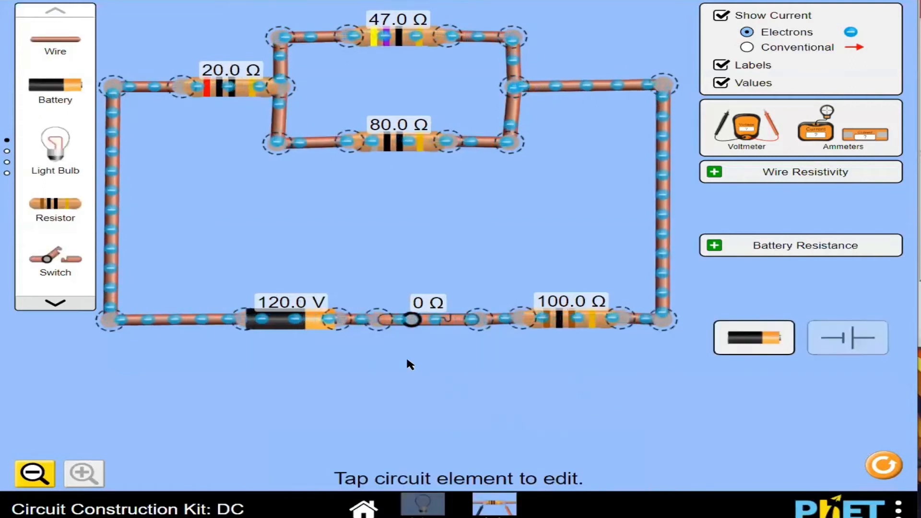
pyautogui.click(292, 324)
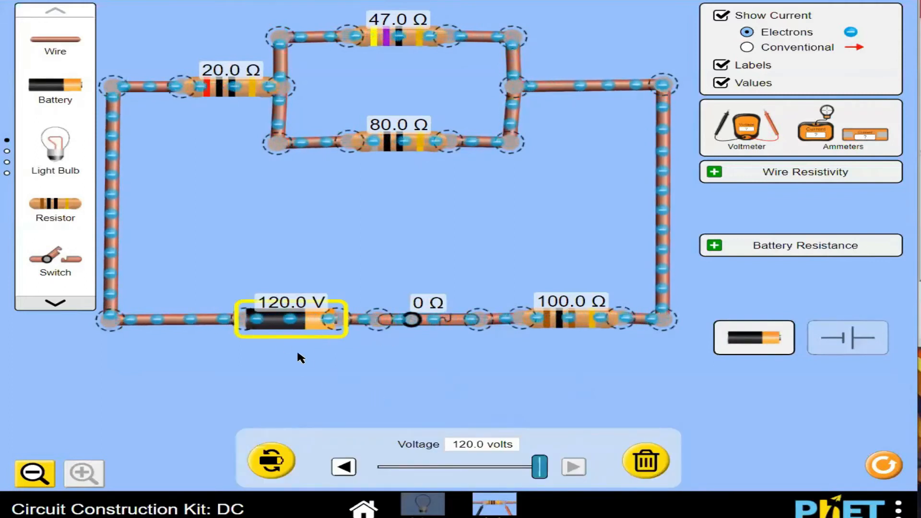
pyautogui.click(362, 370)
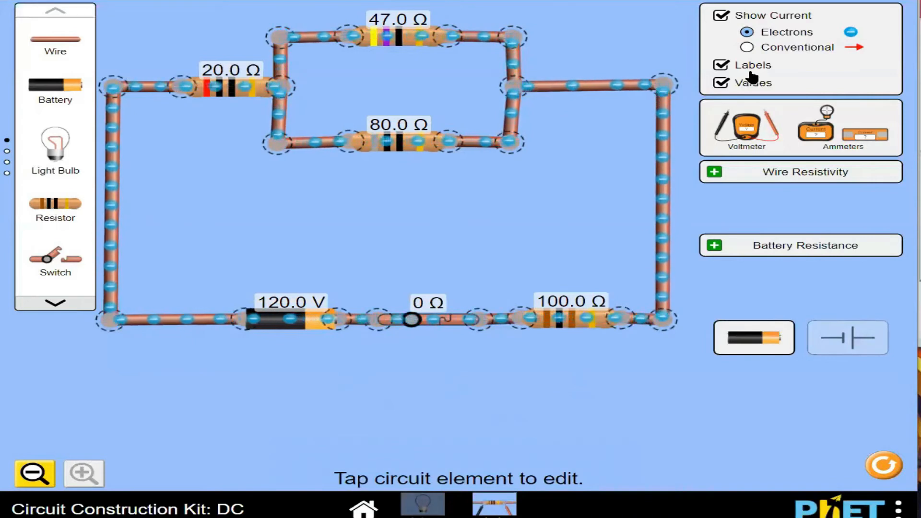
# Switch the current display to conventional flow and set the battery's voltage to 12 volts
pyautogui.click(747, 47)
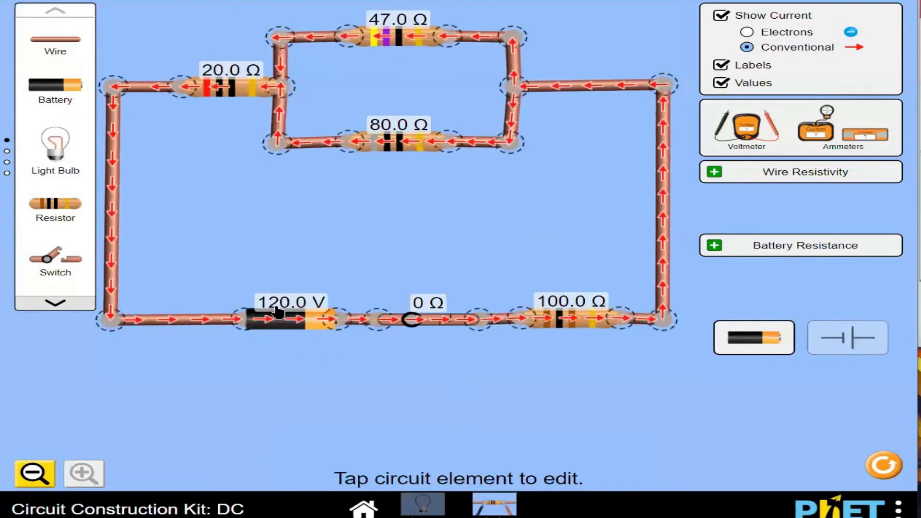
pyautogui.click(290, 318)
pyautogui.moveTo(539, 468); pyautogui.dragTo(400, 474)
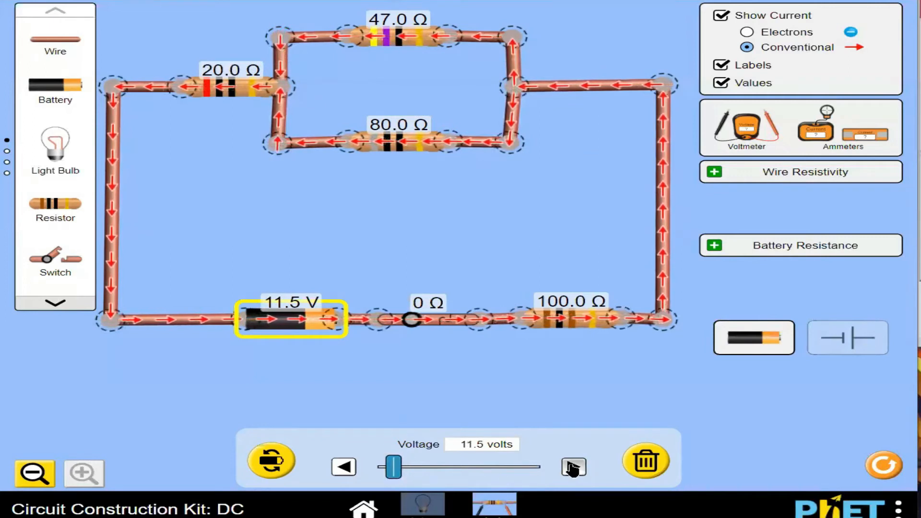
pyautogui.click(541, 396)
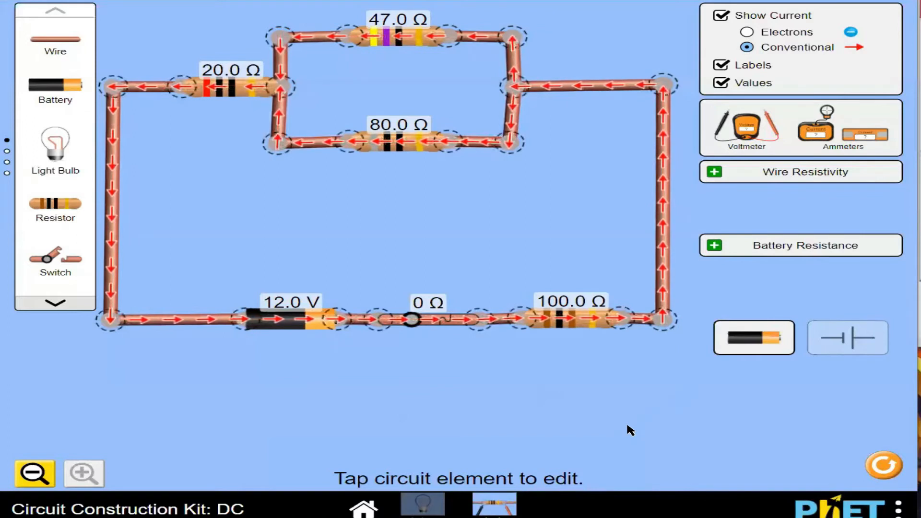
# Bring out the voltmeter and measure the voltage across the 100-ohm resistor, with the black probe on its battery side
pyautogui.moveTo(746, 129); pyautogui.dragTo(722, 432)
pyautogui.moveTo(637, 429); pyautogui.dragTo(503, 371)
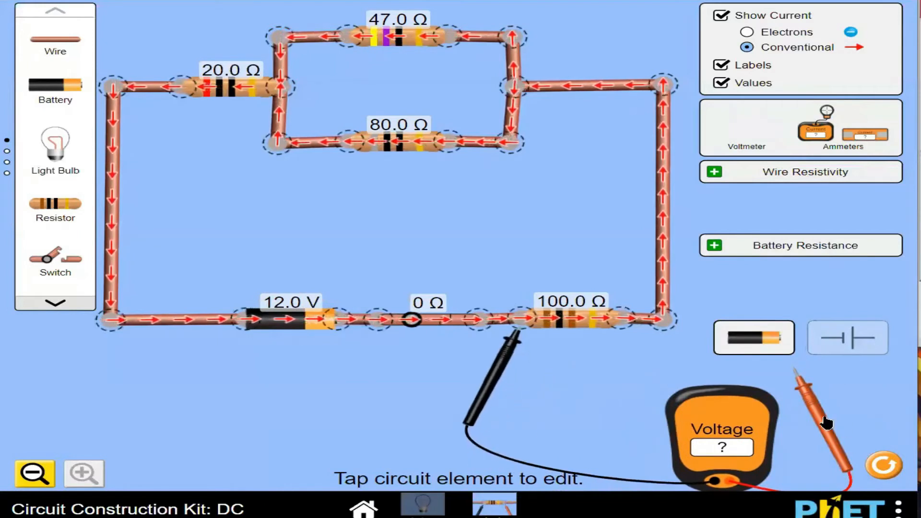
pyautogui.moveTo(818, 417); pyautogui.dragTo(648, 370)
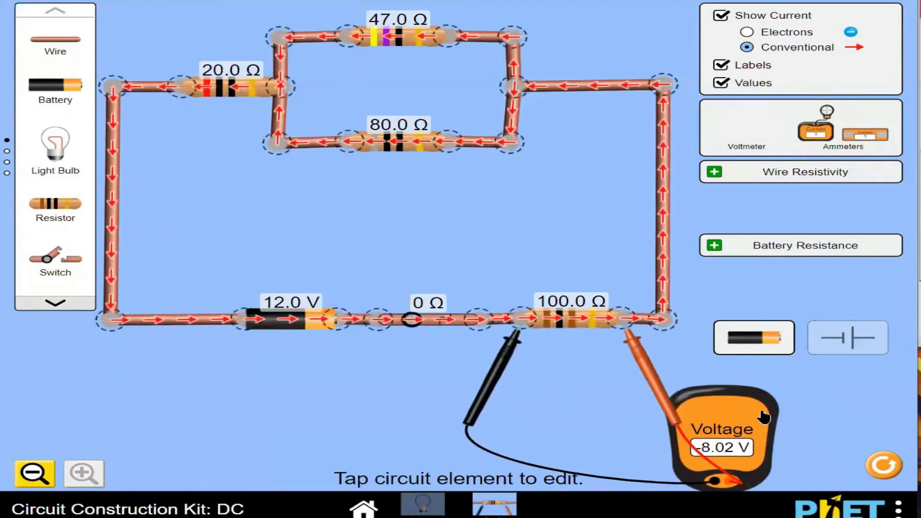
# Swap the voltmeter probes across the 100-ohm resistor so the red probe touches its battery side, keeping the meter clear of them
pyautogui.moveTo(764, 417); pyautogui.dragTo(781, 420)
pyautogui.moveTo(657, 382); pyautogui.dragTo(595, 377)
pyautogui.moveTo(542, 406); pyautogui.dragTo(540, 363)
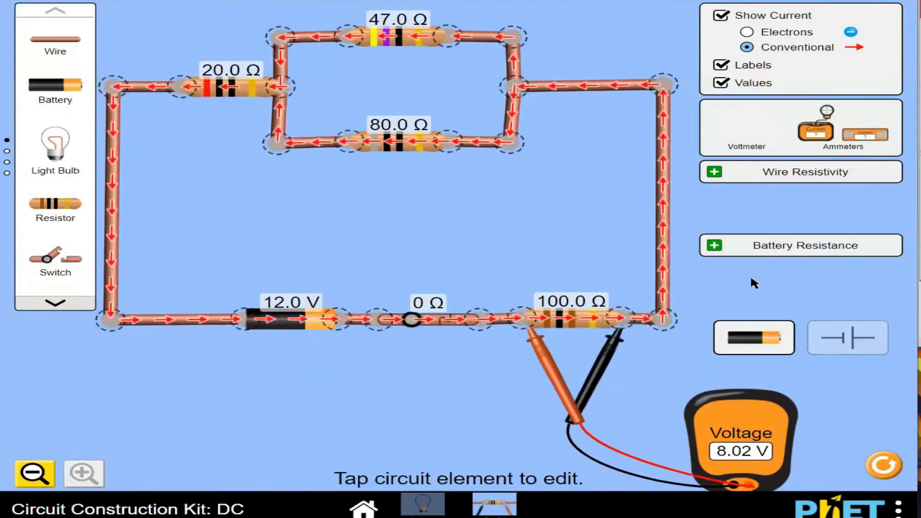
pyautogui.moveTo(756, 422); pyautogui.dragTo(741, 420)
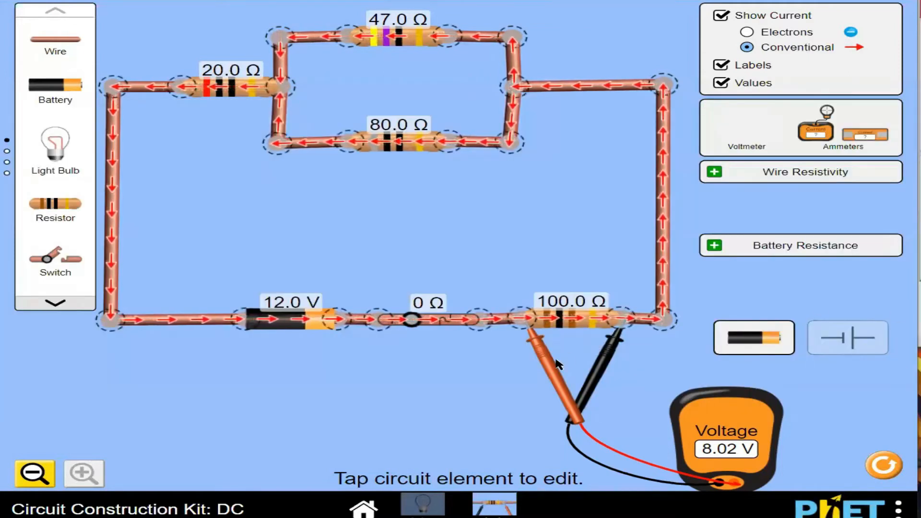
# Measure the voltage across the 80-ohm resistor and move the voltmeter body closer to the circuit
pyautogui.moveTo(540, 357); pyautogui.dragTo(363, 166)
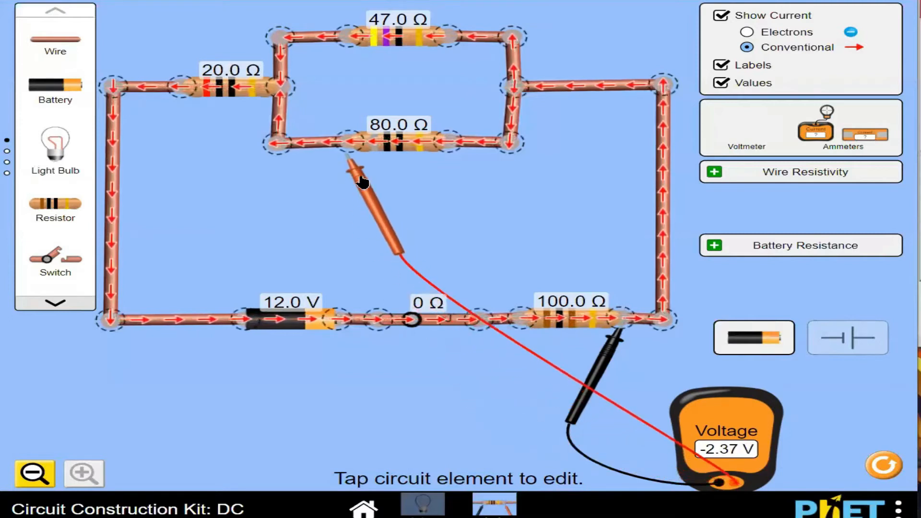
pyautogui.moveTo(614, 350); pyautogui.dragTo(444, 173)
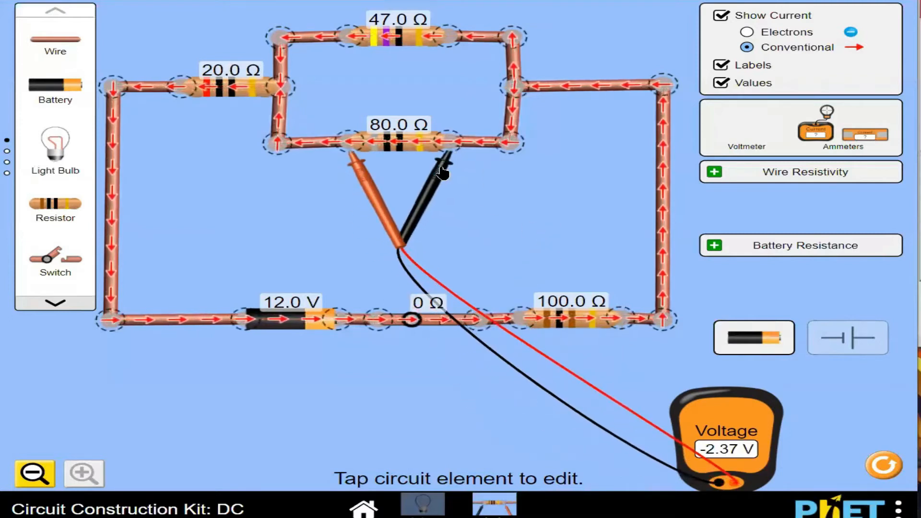
pyautogui.moveTo(753, 462); pyautogui.dragTo(653, 323)
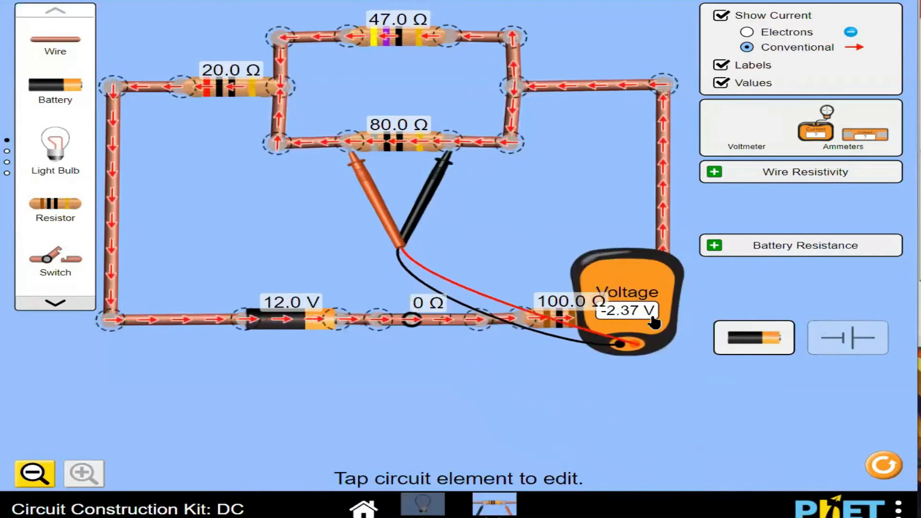
pyautogui.moveTo(650, 280); pyautogui.dragTo(721, 309)
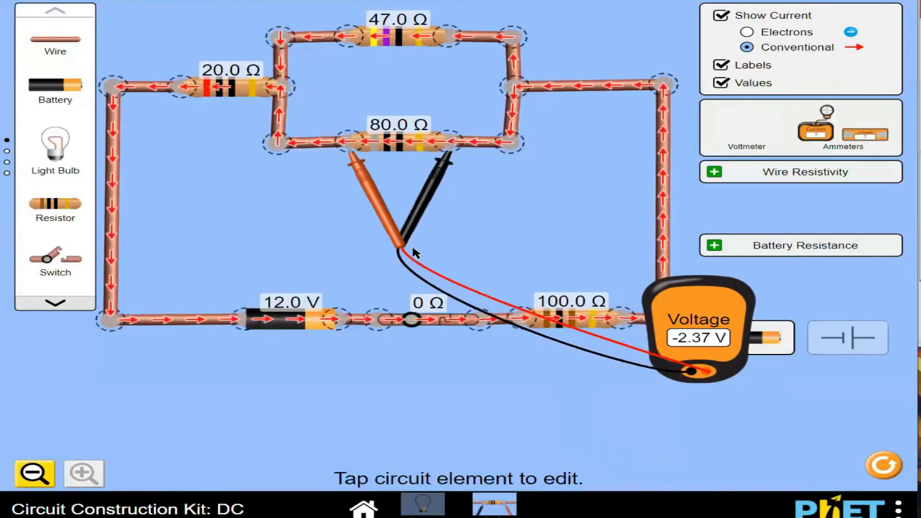
# Measure the voltage across the 47-ohm resistor and reposition the voltmeter body beside the circuit
pyautogui.moveTo(378, 211); pyautogui.dragTo(381, 107)
pyautogui.moveTo(434, 202); pyautogui.dragTo(418, 105)
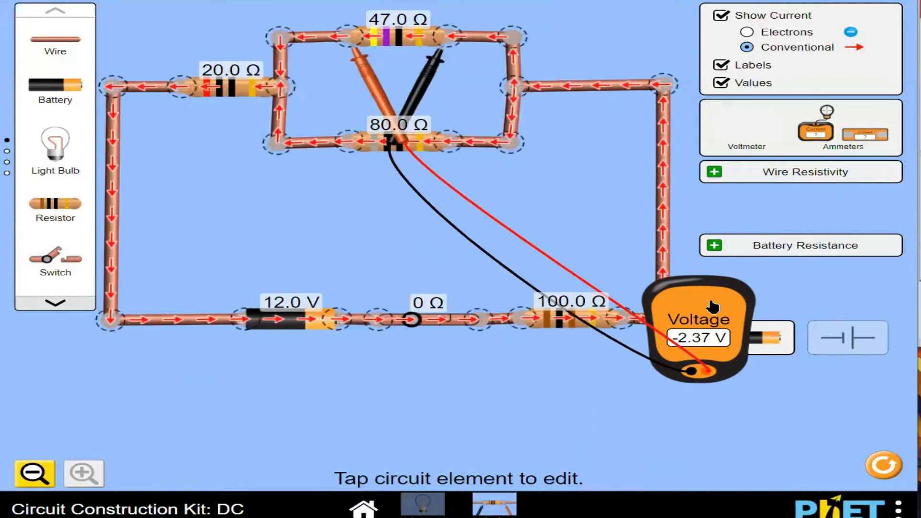
pyautogui.moveTo(714, 307); pyautogui.dragTo(741, 292)
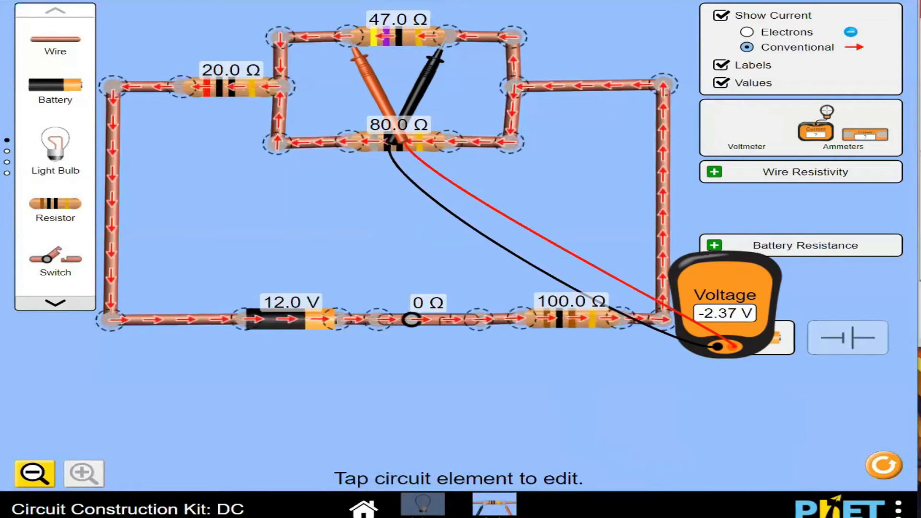
pyautogui.moveTo(727, 295); pyautogui.dragTo(726, 309)
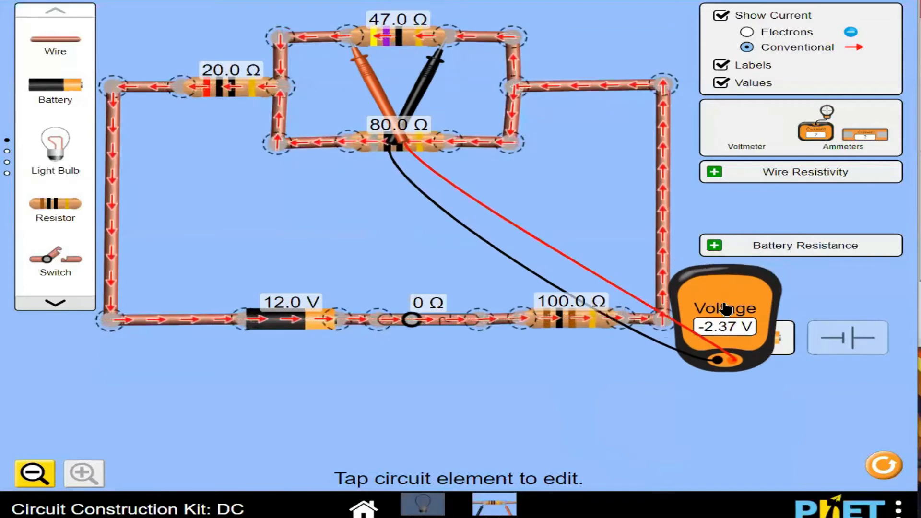
# Measure the voltage across the 100-ohm resistor again and across the 20-ohm resistor
pyautogui.moveTo(376, 121); pyautogui.dragTo(553, 398)
pyautogui.moveTo(422, 92); pyautogui.dragTo(594, 370)
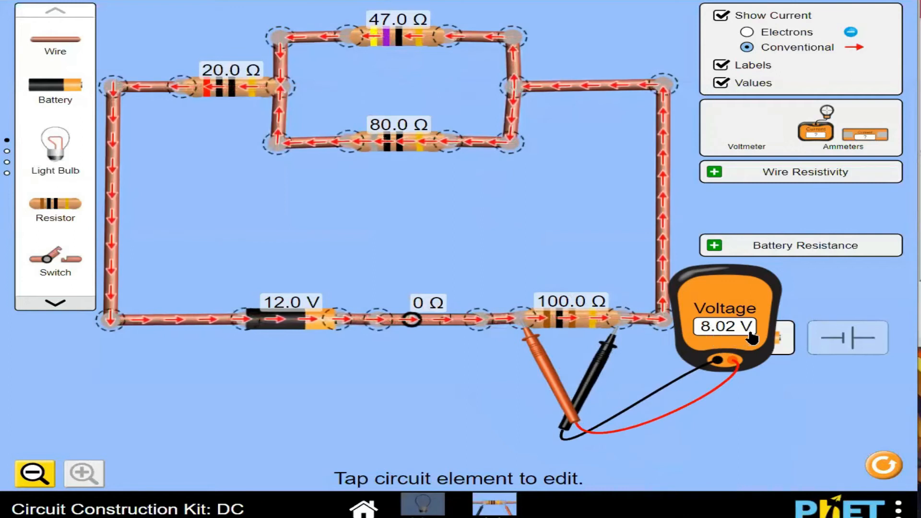
pyautogui.moveTo(547, 359); pyautogui.dragTo(191, 126)
pyautogui.moveTo(596, 378); pyautogui.dragTo(210, 161)
pyautogui.moveTo(285, 195); pyautogui.dragTo(249, 138)
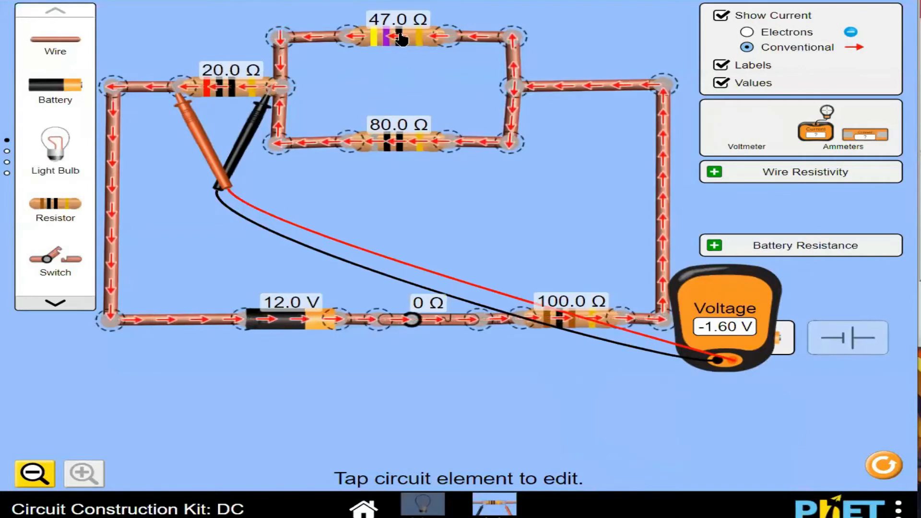
# Park the voltmeter and its probes beside the circuit and measure the current through the 100-ohm resistor with the probe ammeter
pyautogui.moveTo(234, 161); pyautogui.dragTo(819, 468)
pyautogui.moveTo(220, 184); pyautogui.dragTo(764, 451)
pyautogui.moveTo(721, 320); pyautogui.dragTo(800, 414)
pyautogui.moveTo(804, 143); pyautogui.dragTo(727, 422)
pyautogui.moveTo(766, 361); pyautogui.dragTo(576, 322)
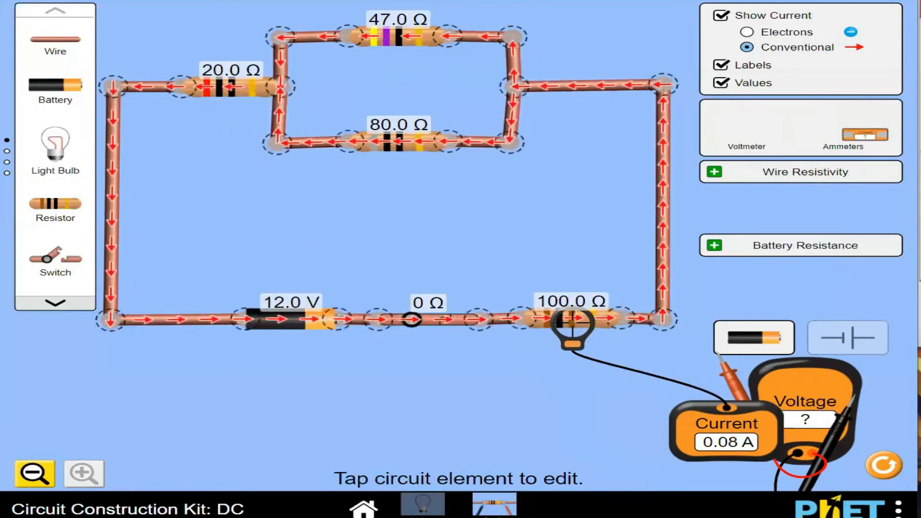
# Measure the current through the 80-ohm, 47-ohm and 20-ohm resistors in turn, and park the probe on the ammeter
pyautogui.moveTo(579, 345); pyautogui.dragTo(403, 168)
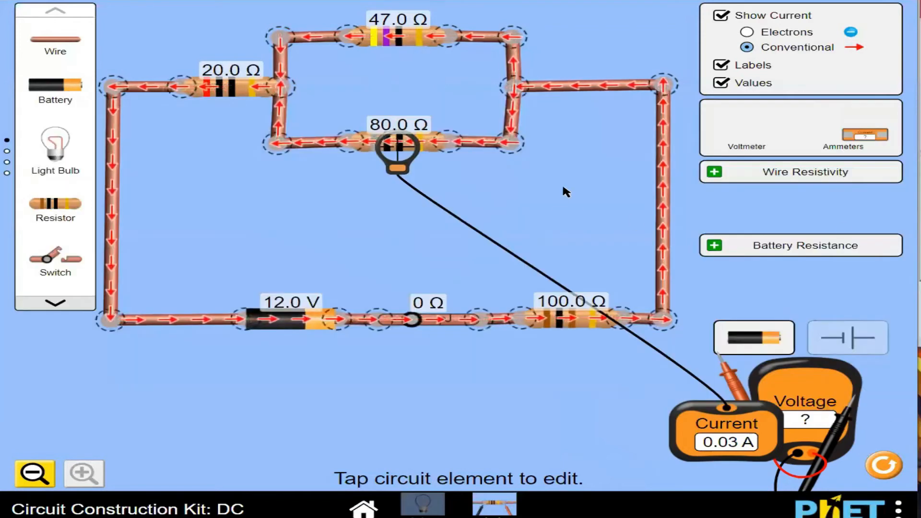
pyautogui.moveTo(407, 165); pyautogui.dragTo(407, 59)
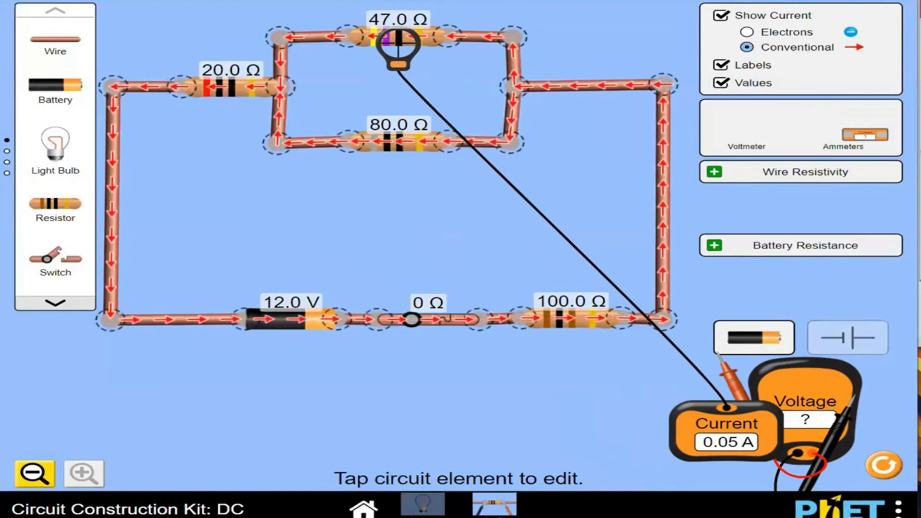
pyautogui.moveTo(753, 422); pyautogui.dragTo(762, 405)
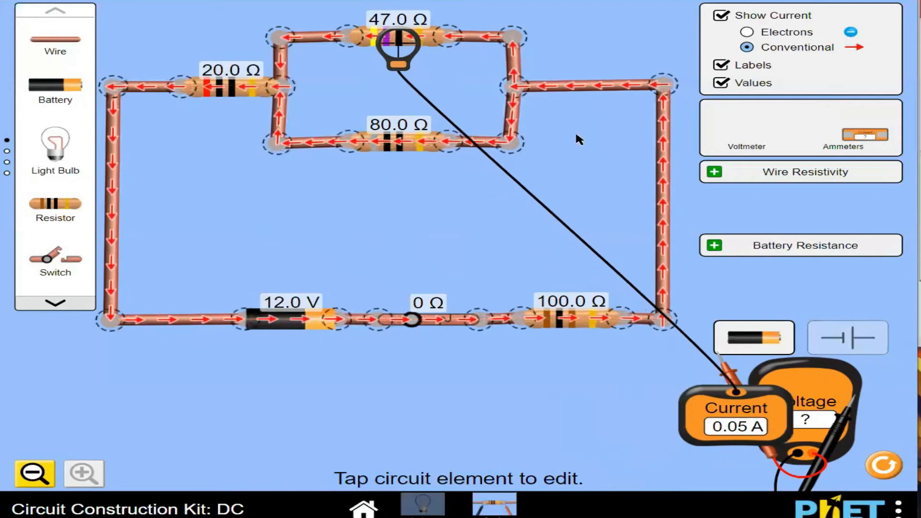
pyautogui.moveTo(412, 53); pyautogui.dragTo(222, 107)
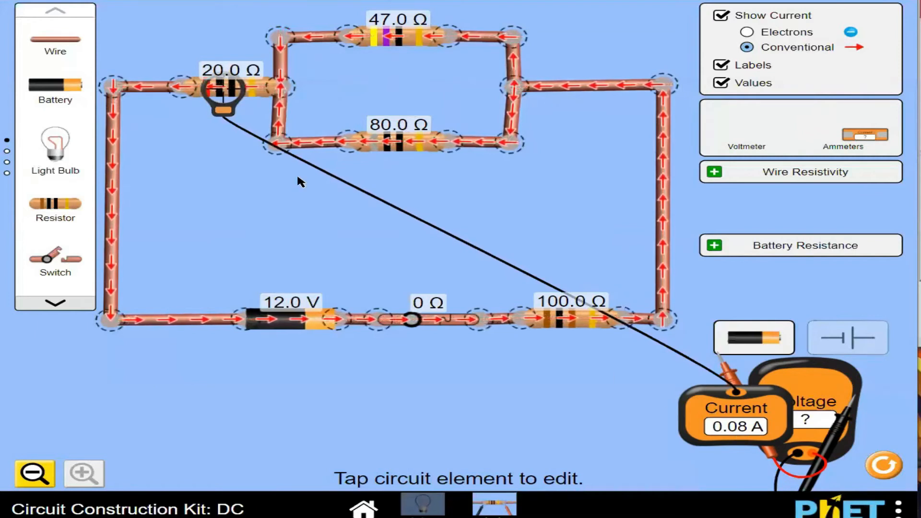
pyautogui.moveTo(225, 113); pyautogui.dragTo(772, 399)
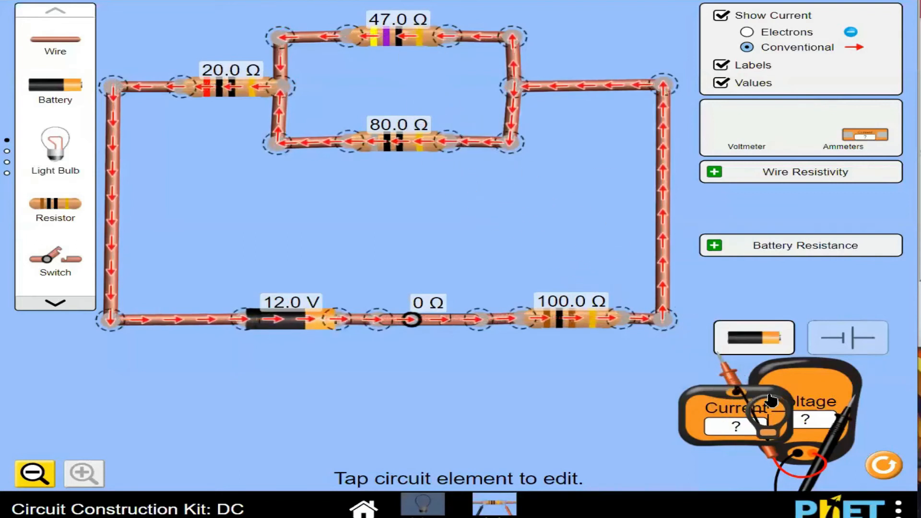